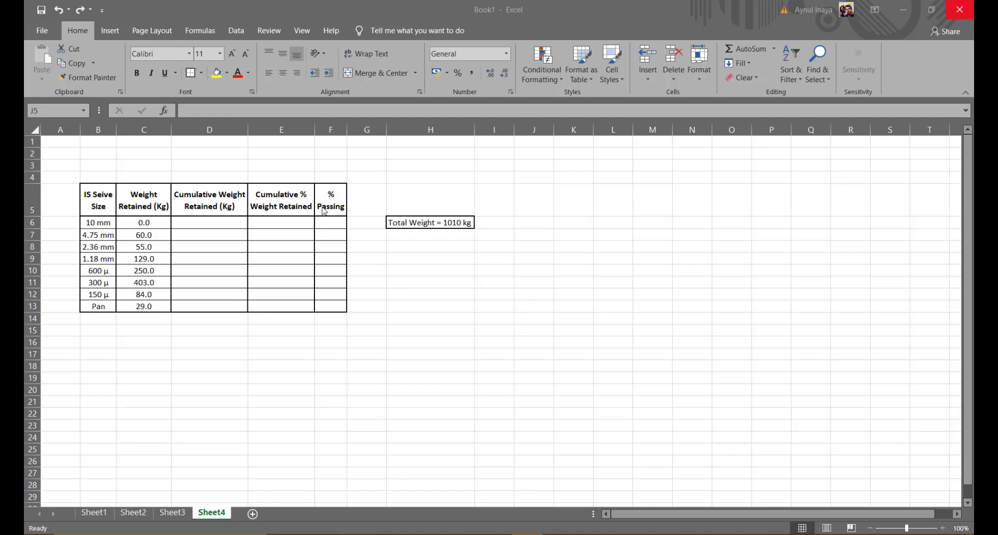
Enter 0 in D6 and =D6+C7 in D7, then copy it down to D13 (Pan, 1010.0).
{"action": "left_click", "coordinate": [208, 220]}
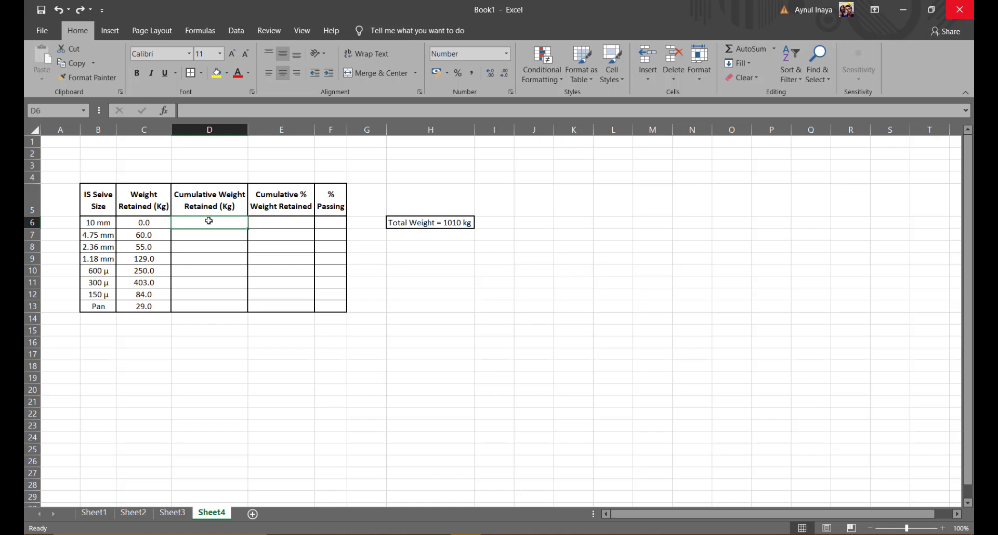
{"action": "type", "text": "0"}
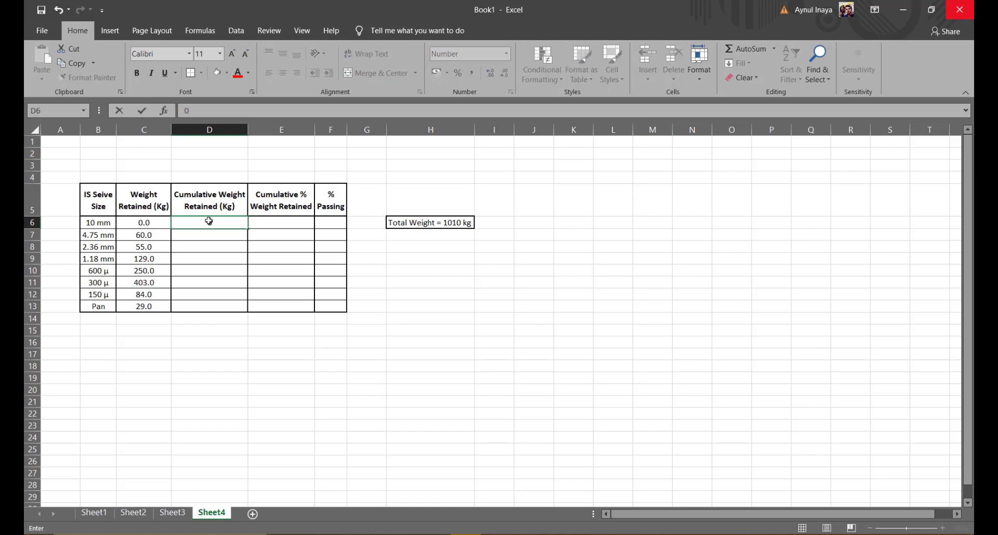
{"action": "left_click", "coordinate": [202, 233]}
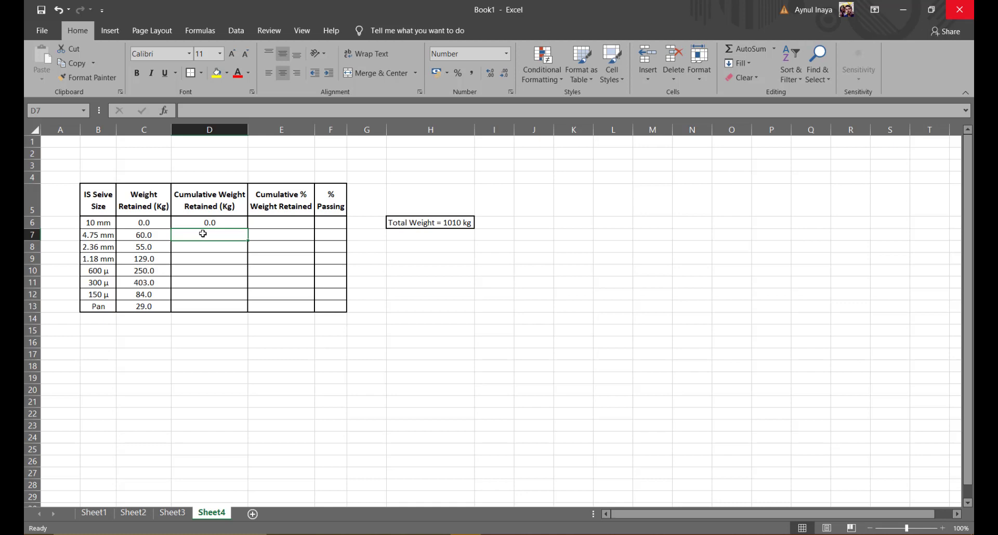
{"action": "type", "text": "="}
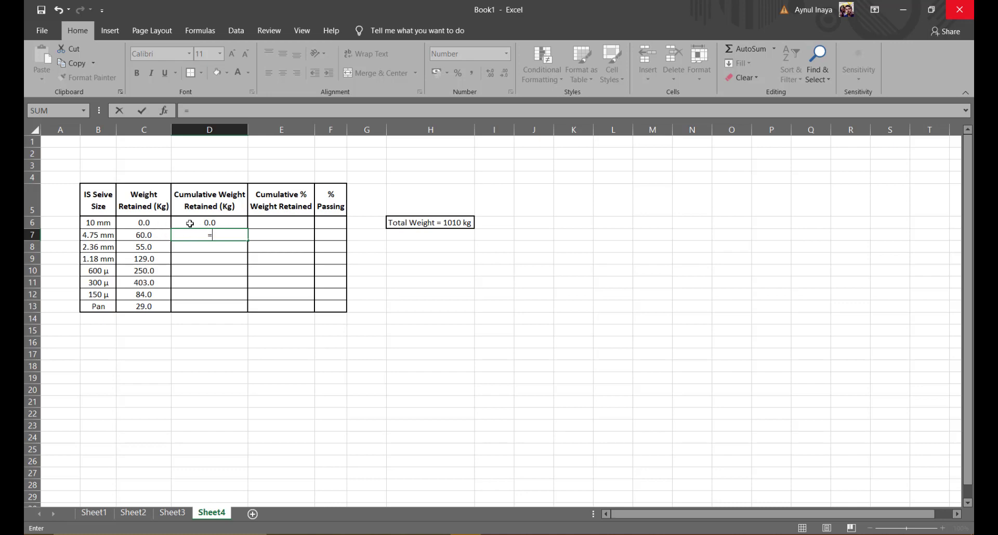
{"action": "left_click", "coordinate": [190, 224]}
{"action": "type", "text": "+"}
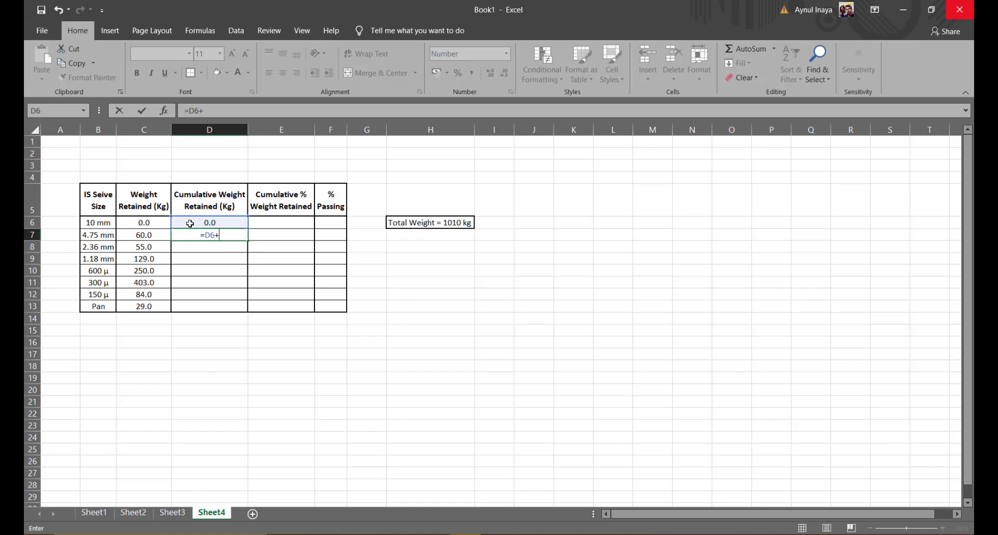
{"action": "left_click", "coordinate": [151, 235]}
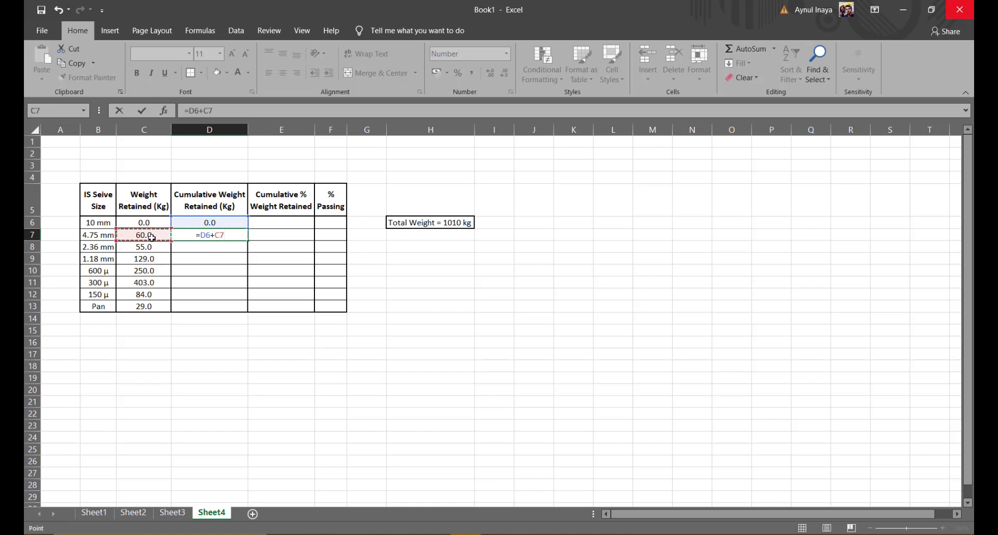
{"action": "key", "text": "Return"}
{"action": "left_click", "coordinate": [210, 235]}
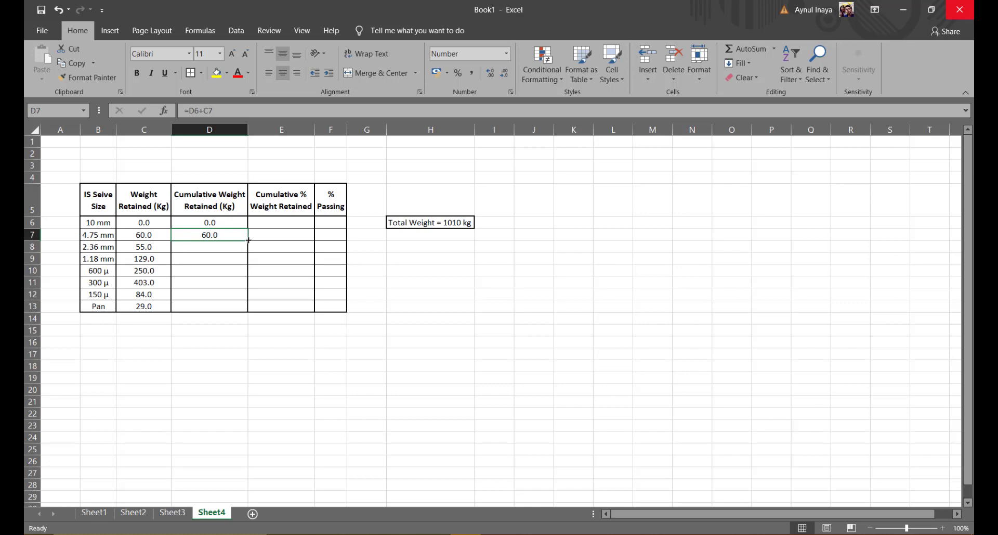
{"action": "left_click_drag", "start_coordinate": [249, 240], "coordinate": [243, 313]}
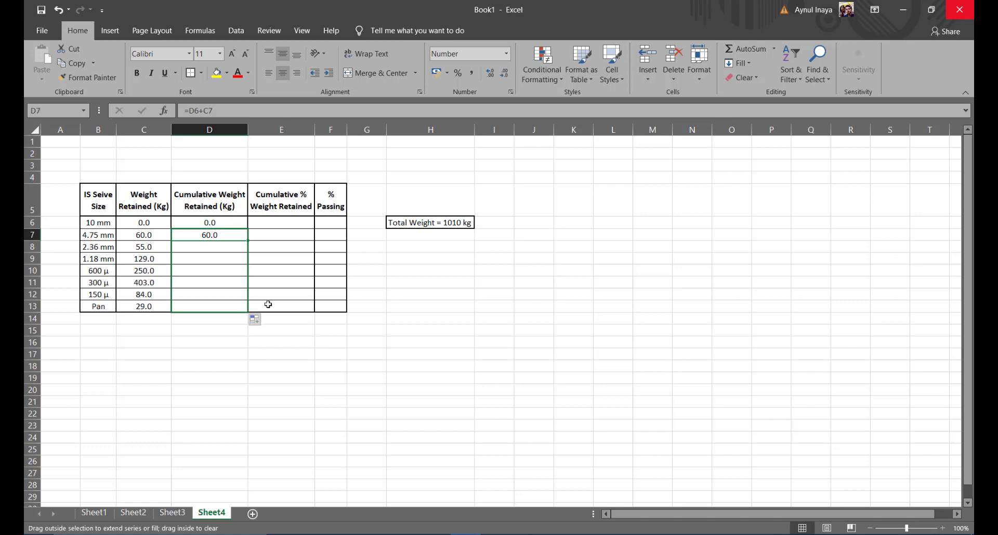
{"action": "left_click", "coordinate": [425, 292]}
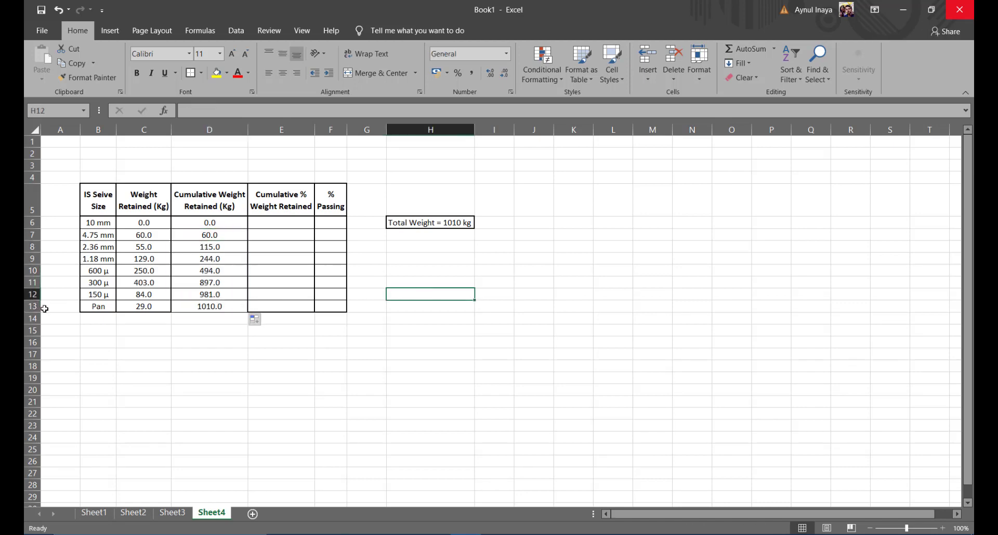
{"action": "left_click", "coordinate": [185, 307]}
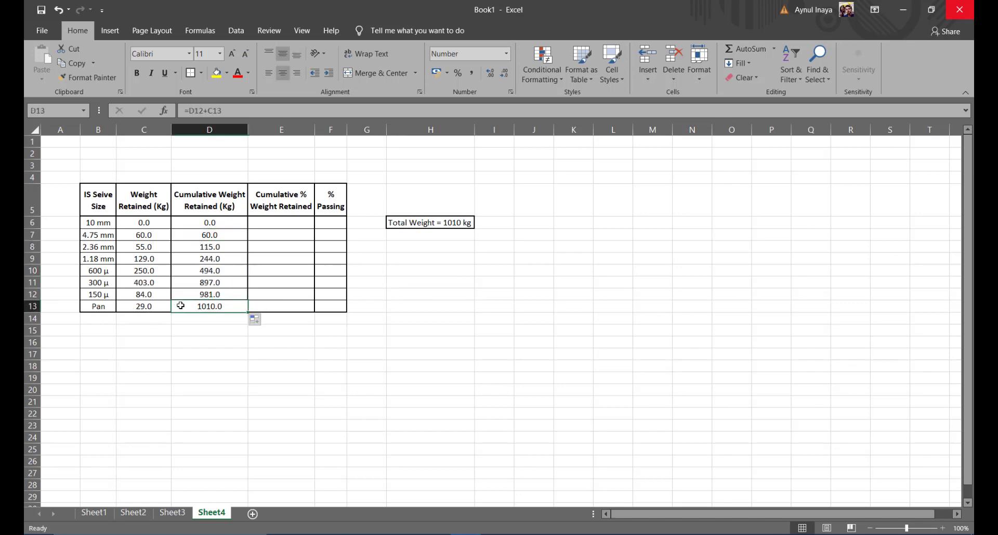
Enter =D6*100/1010 in E6 and fill it down to E13, giving 0.0 to 100.0.
{"action": "left_click", "coordinate": [283, 226]}
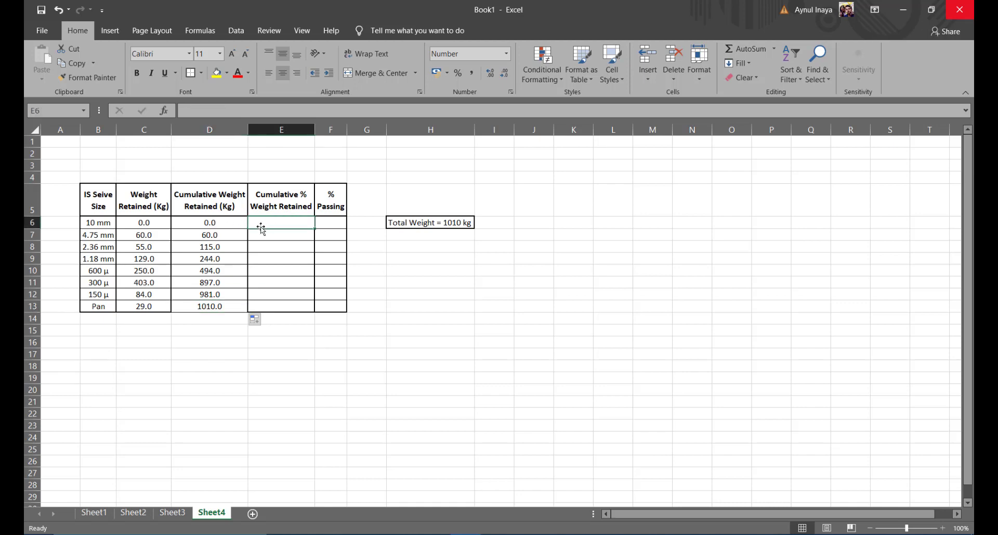
{"action": "type", "text": "="}
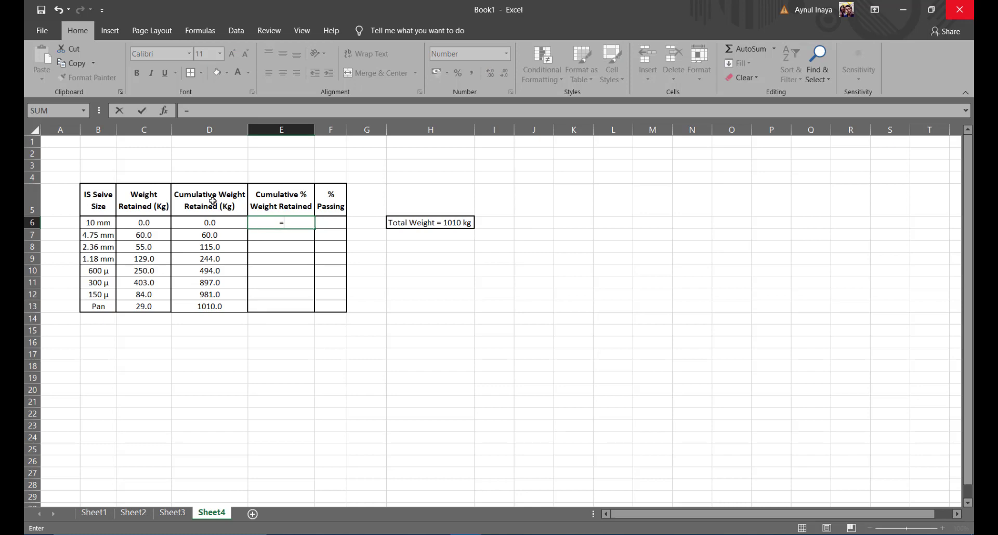
{"action": "left_click", "coordinate": [209, 223]}
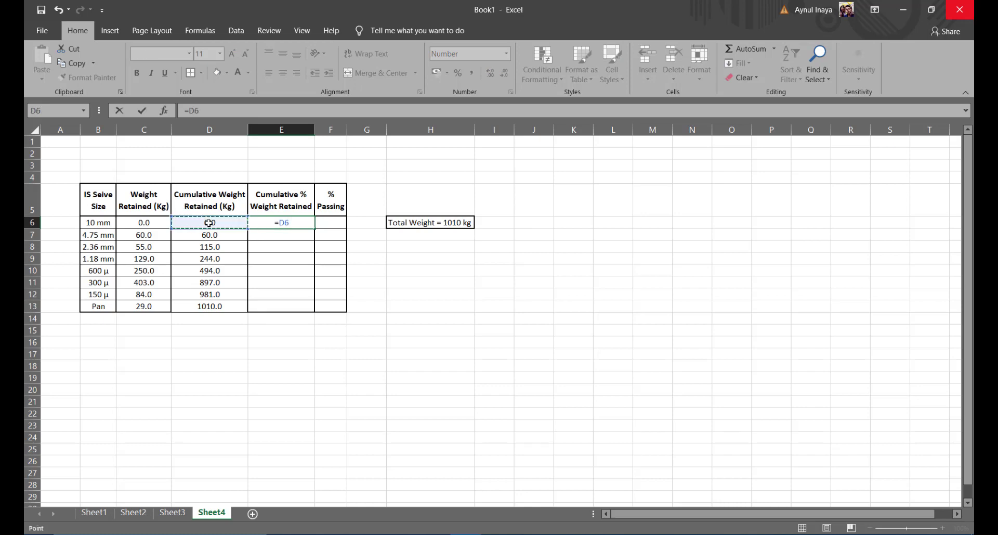
{"action": "type", "text": "*100/"}
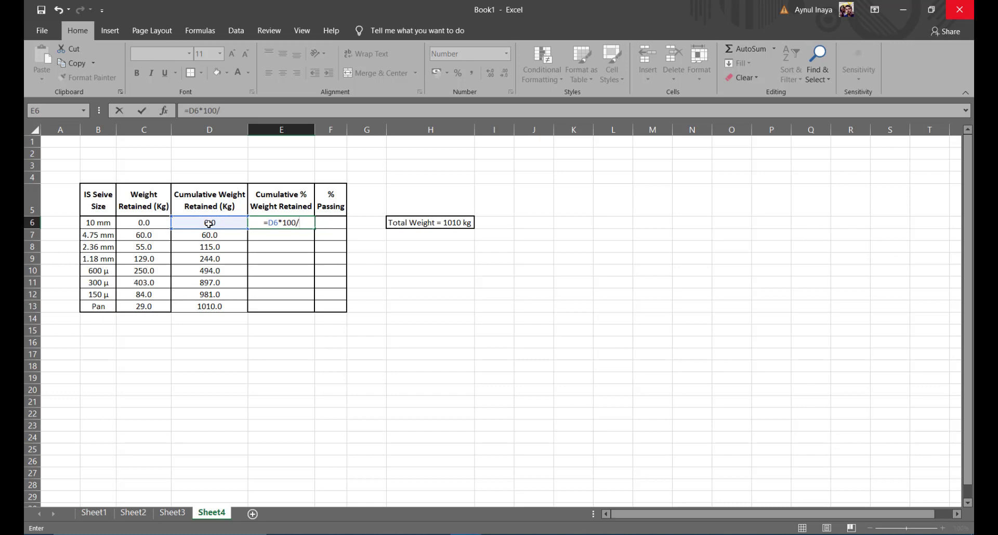
{"action": "type", "text": "1010"}
{"action": "key", "text": "Return"}
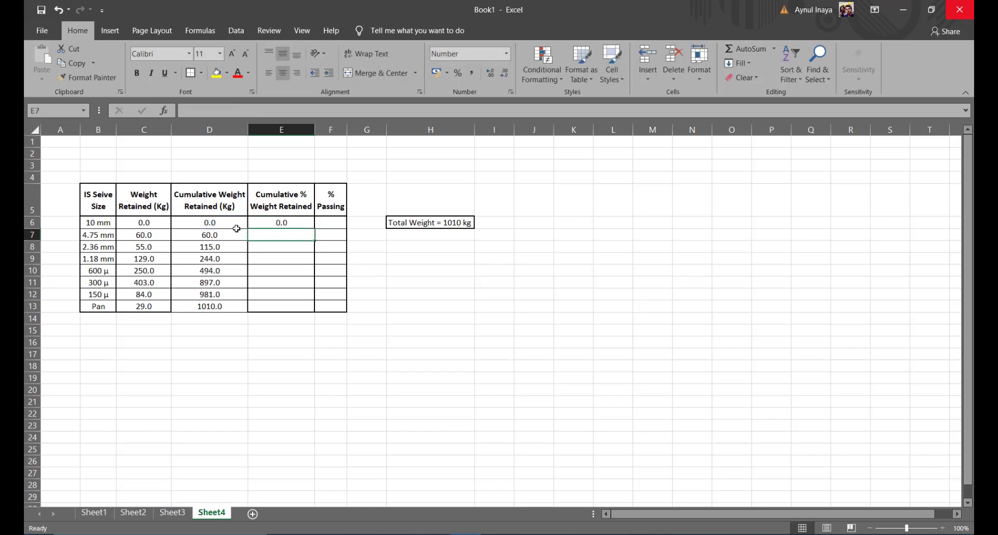
{"action": "left_click", "coordinate": [300, 224]}
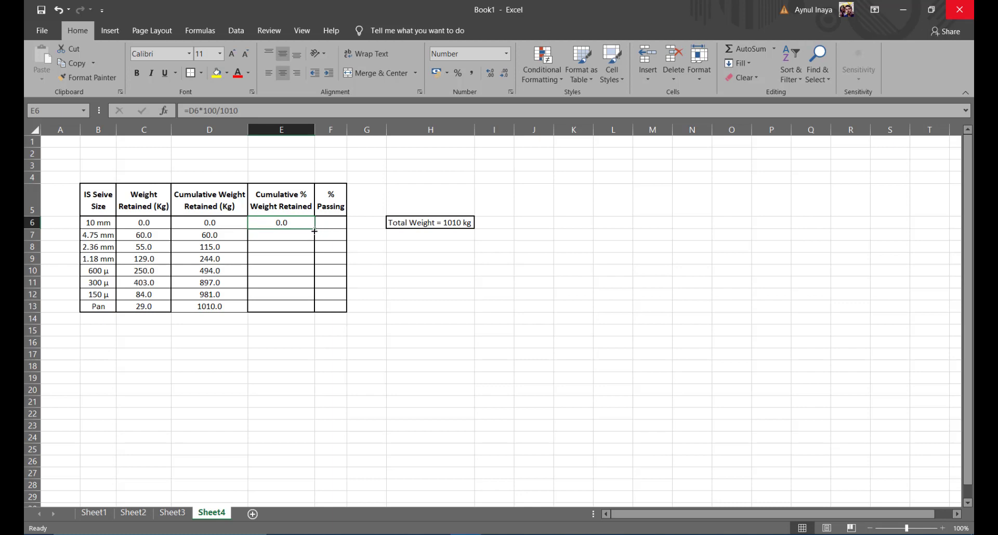
{"action": "left_click_drag", "start_coordinate": [315, 229], "coordinate": [312, 310]}
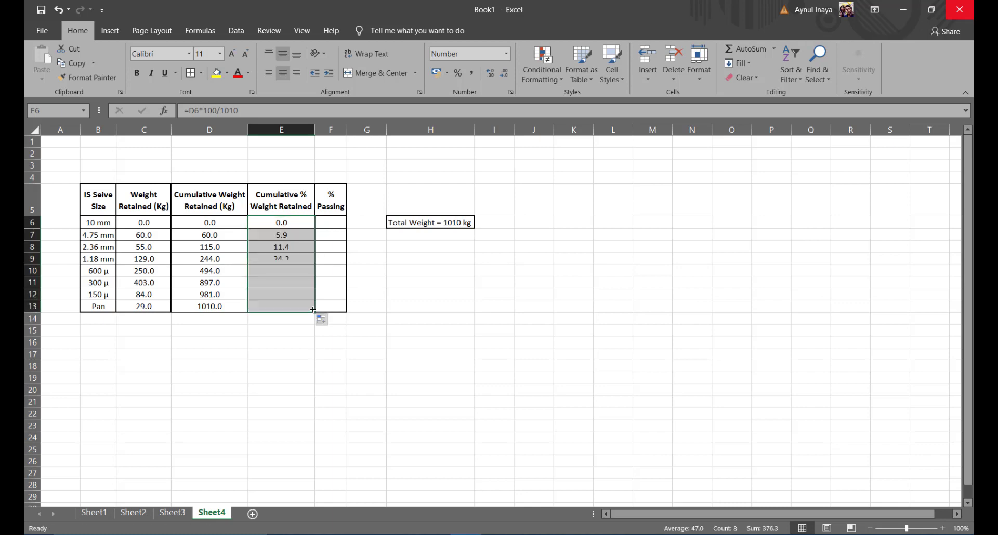
{"action": "left_click", "coordinate": [393, 318]}
{"action": "left_click", "coordinate": [274, 307]}
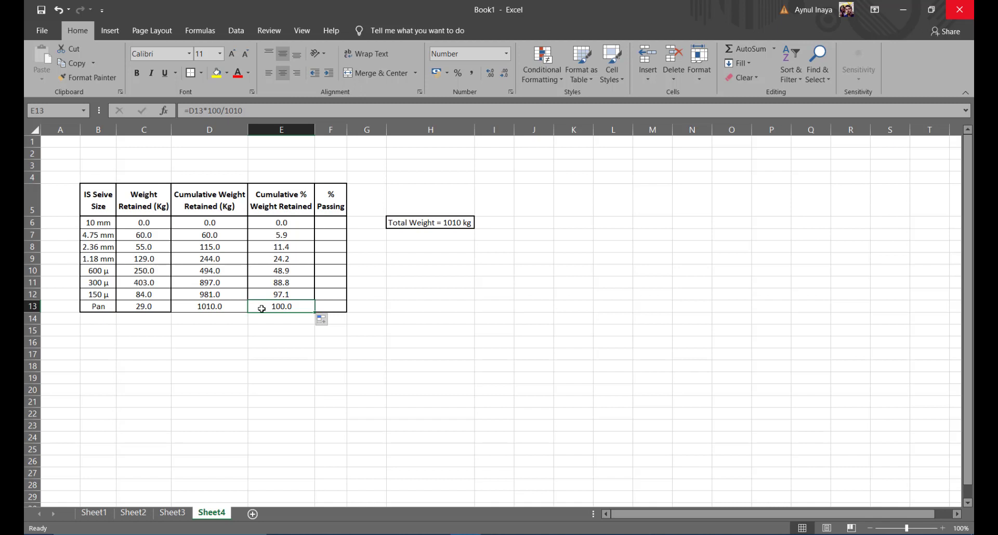
Enter =100-E6 in F6 and fill it down to F13, giving 100.0 down to 0.0.
{"action": "left_click", "coordinate": [328, 223]}
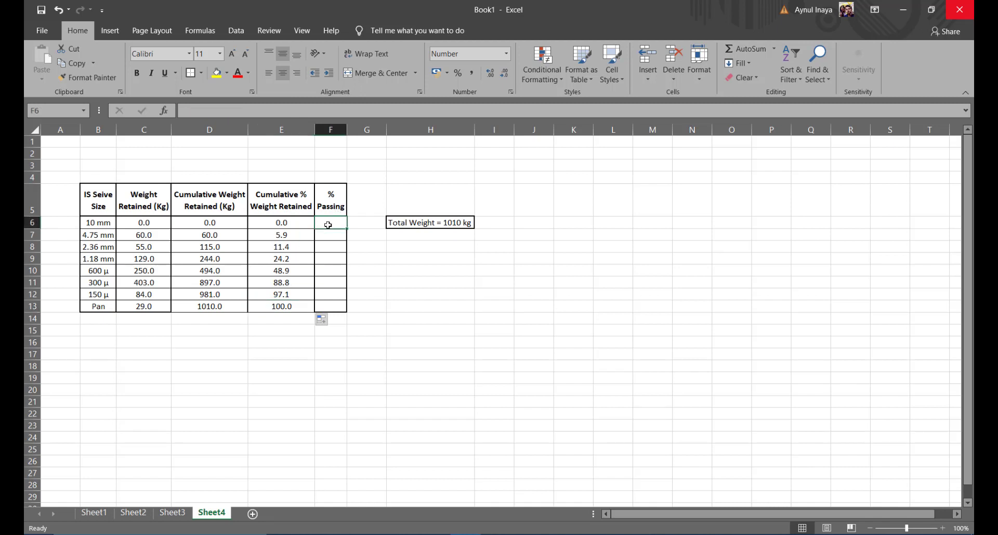
{"action": "type", "text": "=100"}
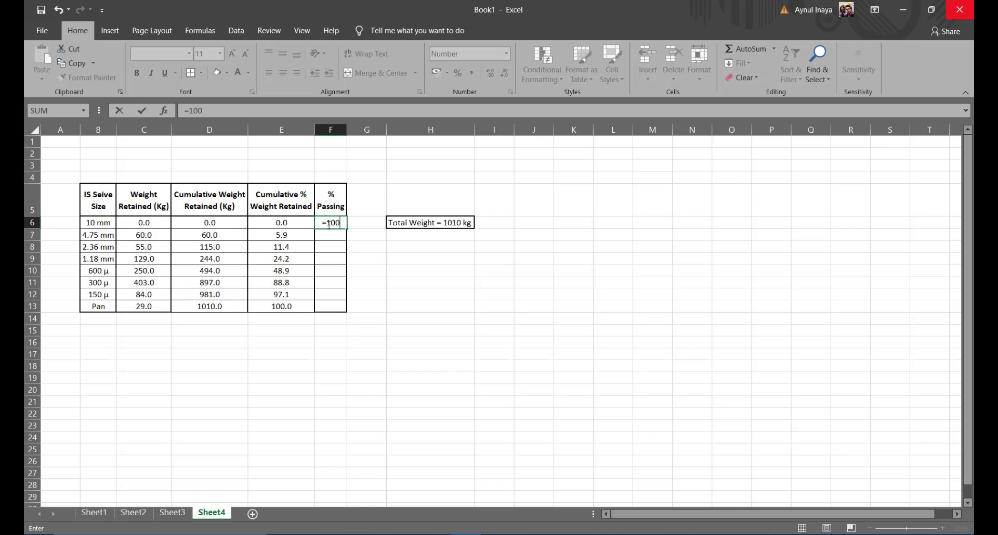
{"action": "type", "text": "-"}
{"action": "left_click", "coordinate": [299, 222]}
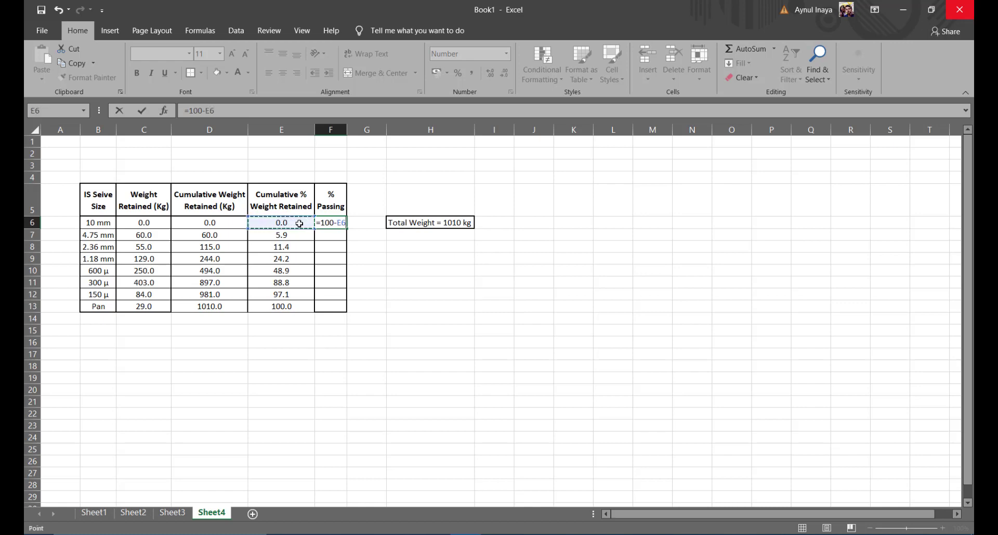
{"action": "key", "text": "Return"}
{"action": "left_click", "coordinate": [333, 221]}
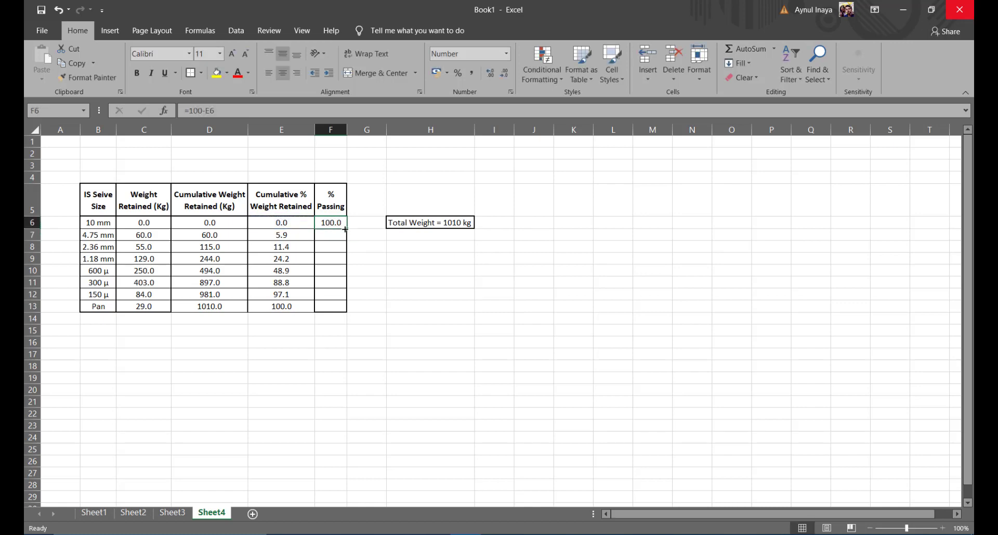
{"action": "left_click_drag", "start_coordinate": [347, 228], "coordinate": [341, 310]}
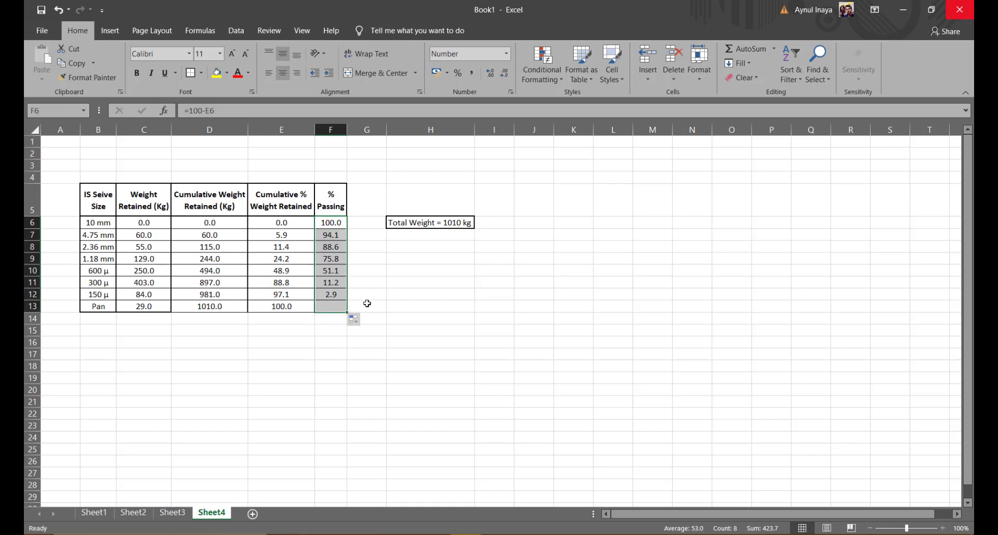
{"action": "left_click", "coordinate": [390, 306]}
{"action": "left_click", "coordinate": [328, 307]}
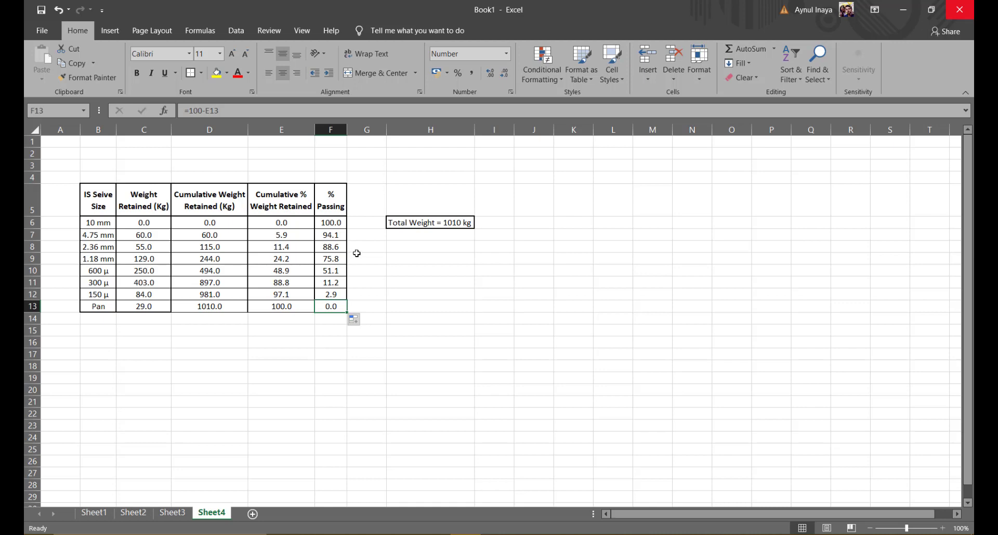
Select sieve sizes B6:B13 together with the % Passing values F6:F13.
{"action": "left_click", "coordinate": [89, 223]}
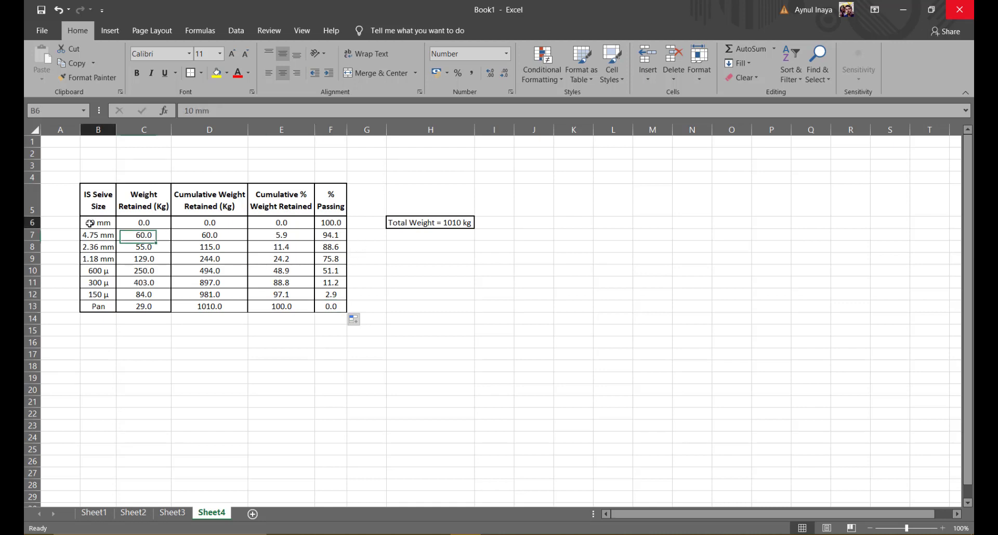
{"action": "left_click_drag", "start_coordinate": [90, 223], "coordinate": [96, 301]}
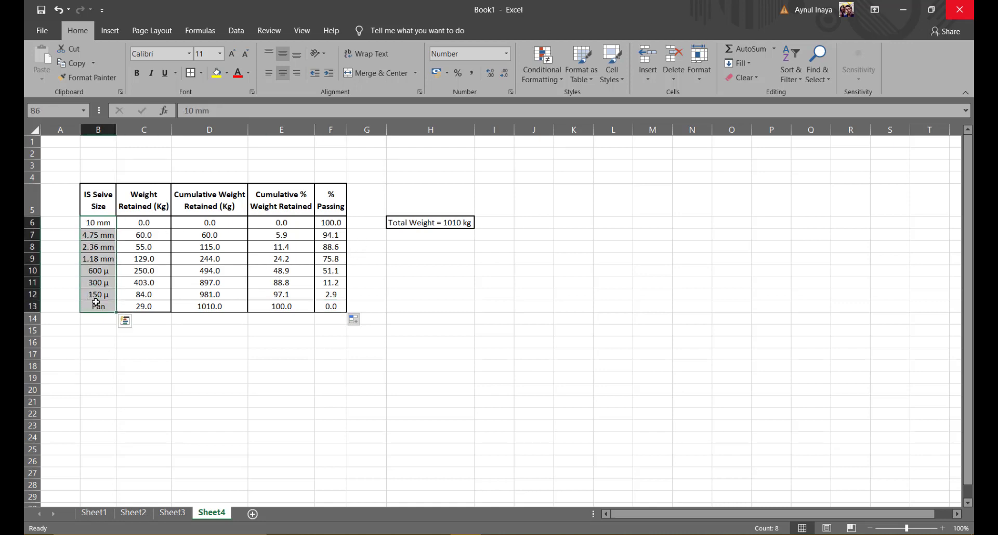
{"action": "left_click_drag", "start_coordinate": [328, 224], "coordinate": [330, 307], "text": "ctrl"}
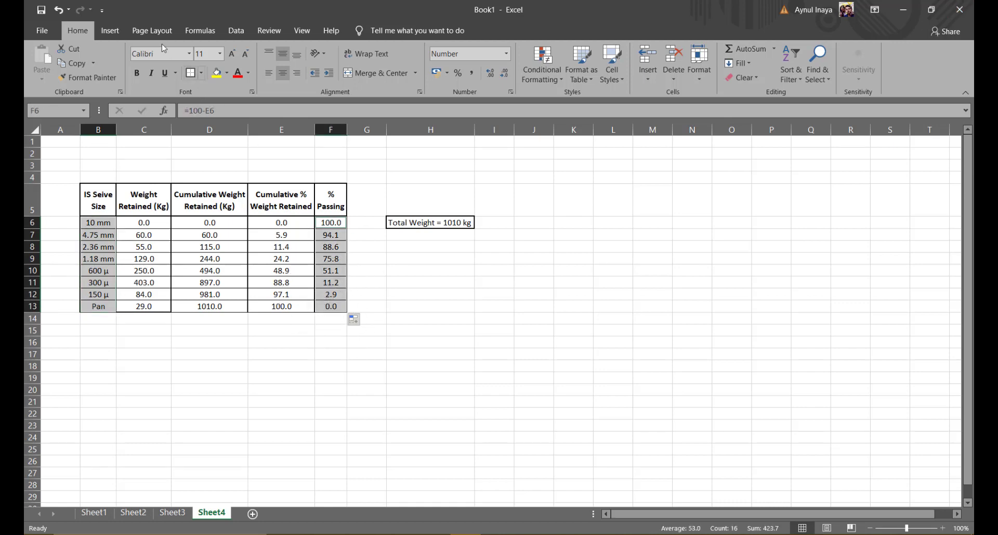
Bring up the line and area chart types on the Insert ribbon.
{"action": "left_click", "coordinate": [111, 31]}
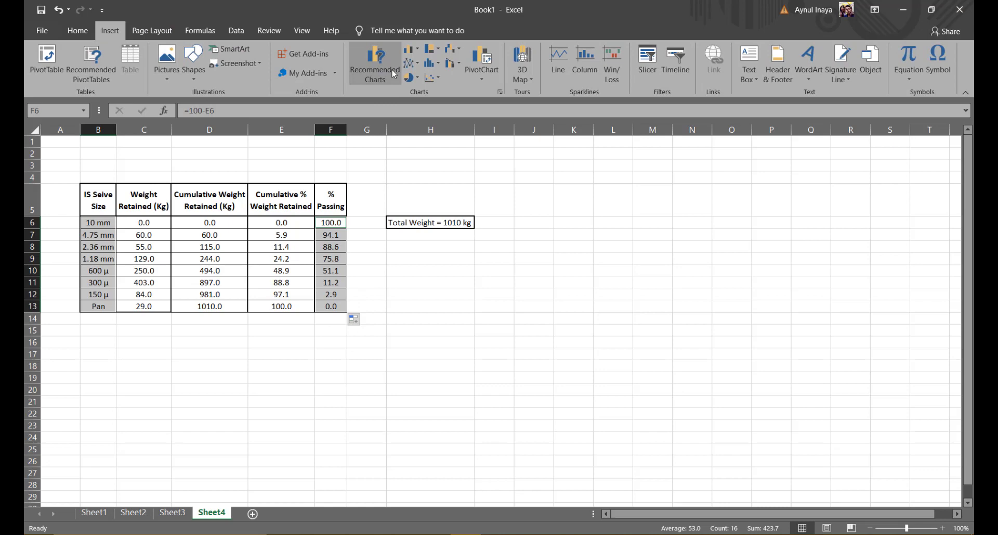
{"action": "left_click", "coordinate": [418, 63]}
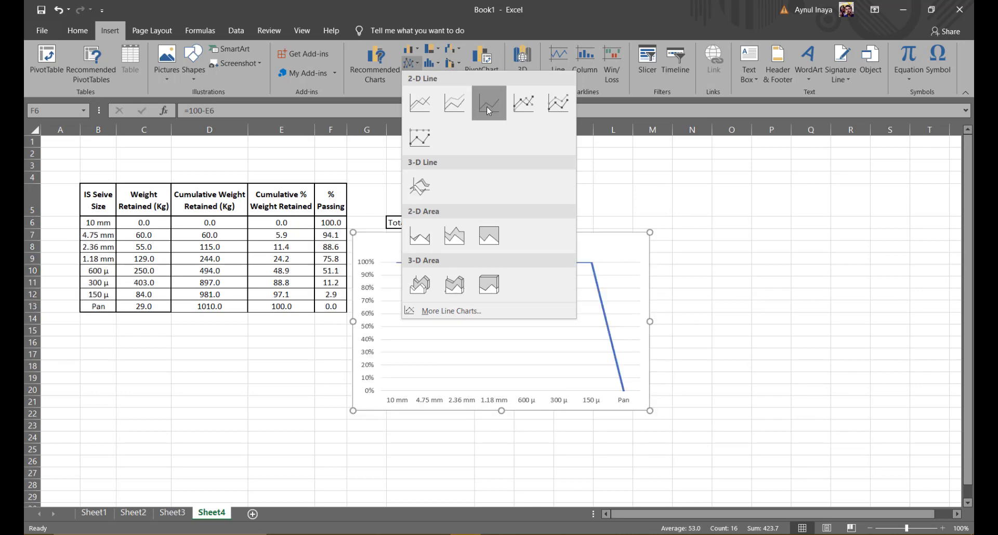
Insert a basic 2-D line chart, move it beside the table, and apply a marker style.
{"action": "left_click", "coordinate": [454, 110]}
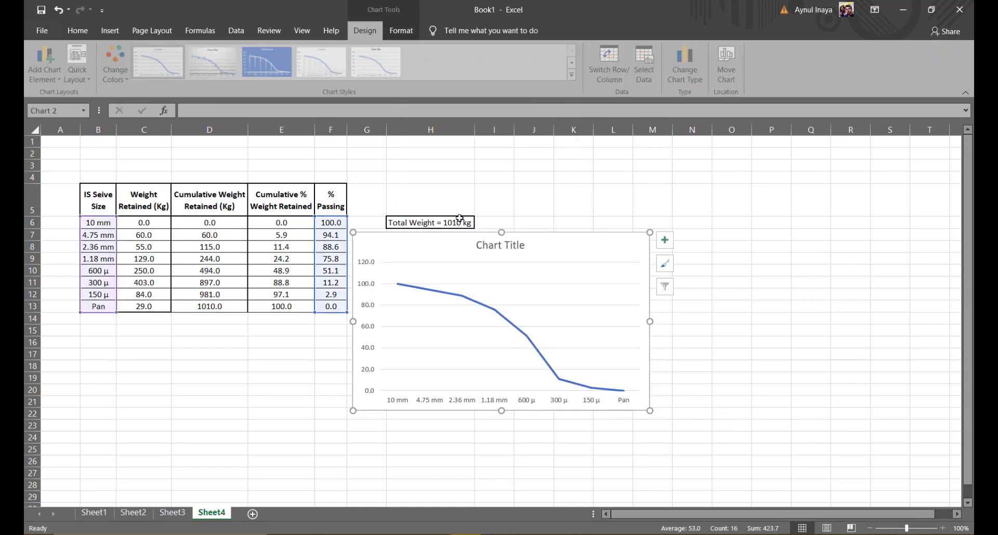
{"action": "left_click_drag", "start_coordinate": [564, 246], "coordinate": [699, 236]}
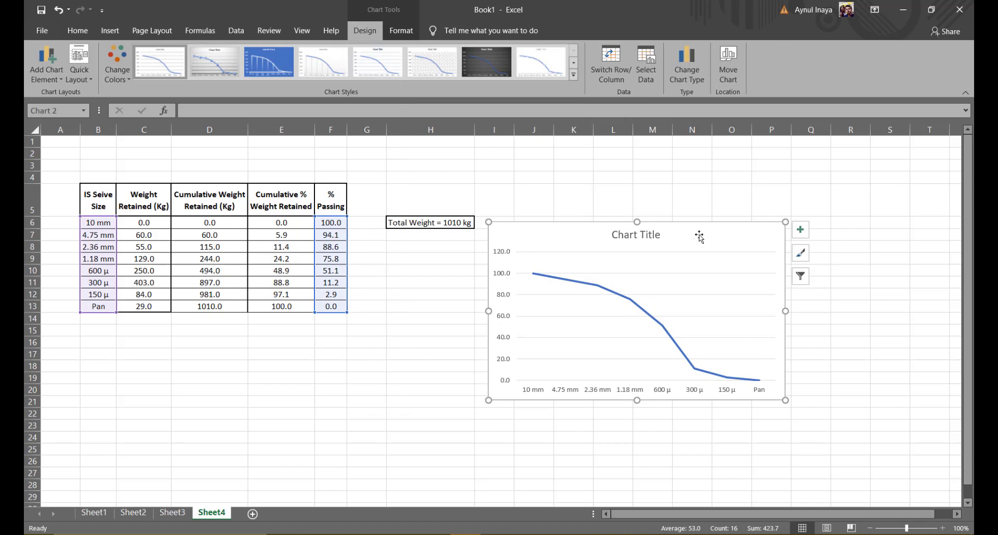
{"action": "left_click", "coordinate": [801, 255]}
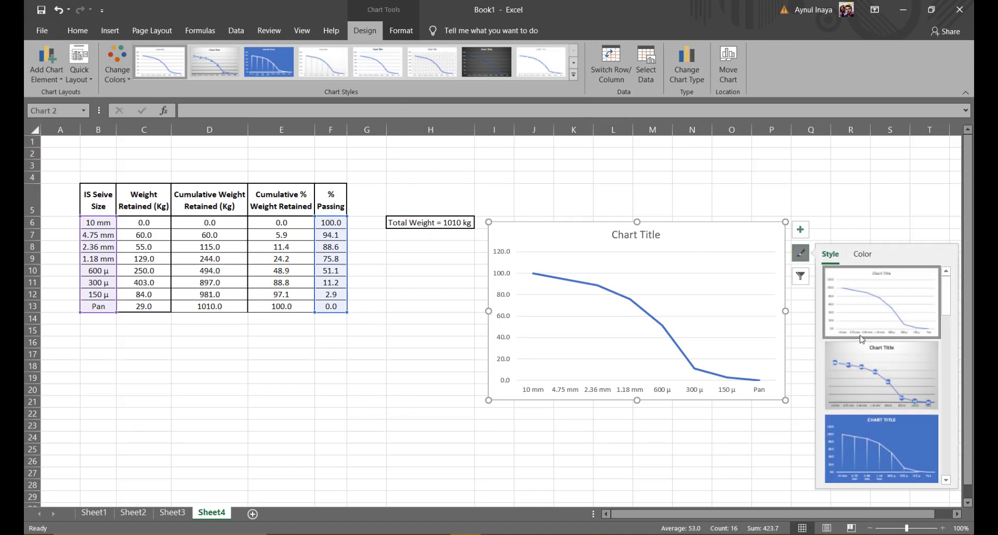
{"action": "scroll", "coordinate": [879, 375], "scroll_direction": "down", "scroll_amount": 3}
{"action": "left_click", "coordinate": [872, 385]}
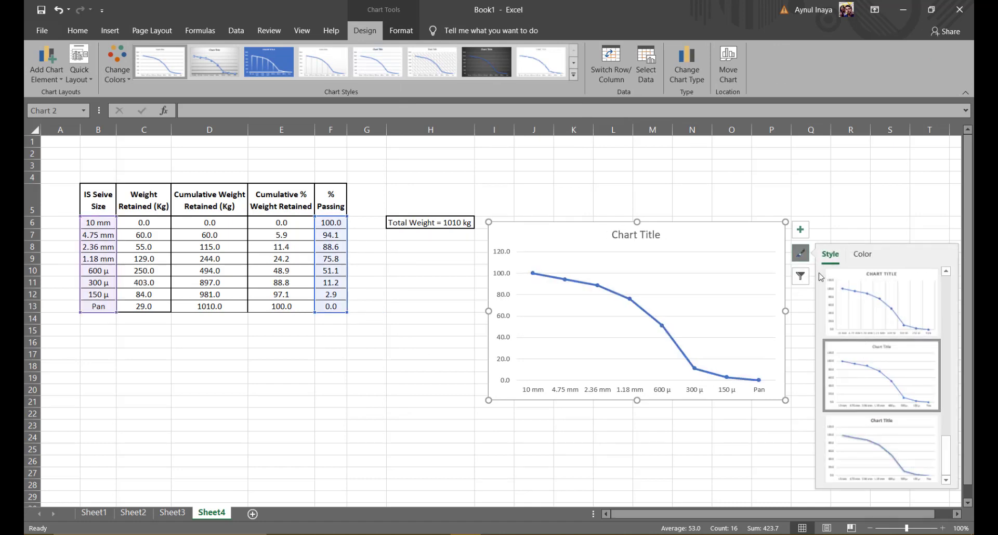
Add data labels showing each % Passing value to the chart.
{"action": "left_click", "coordinate": [802, 230]}
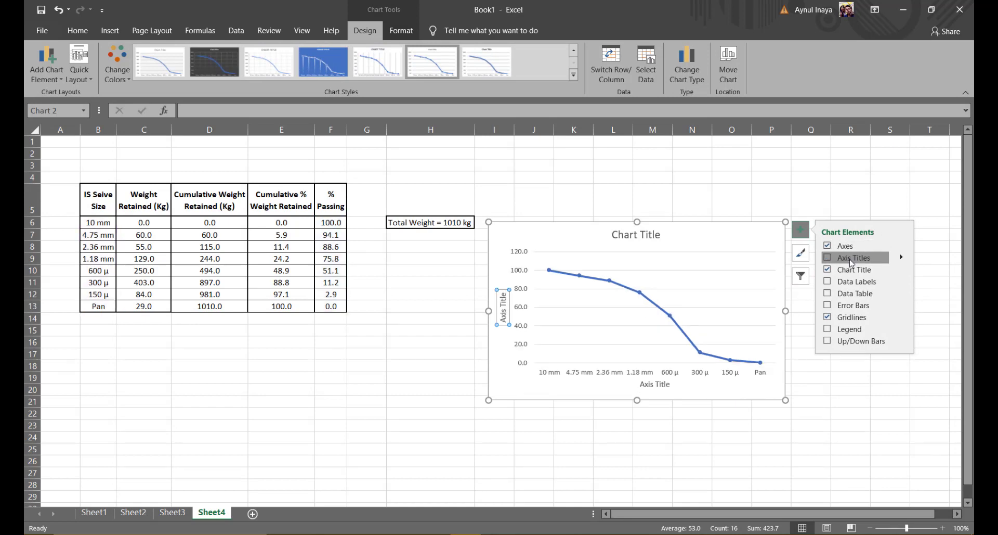
{"action": "left_click", "coordinate": [848, 286]}
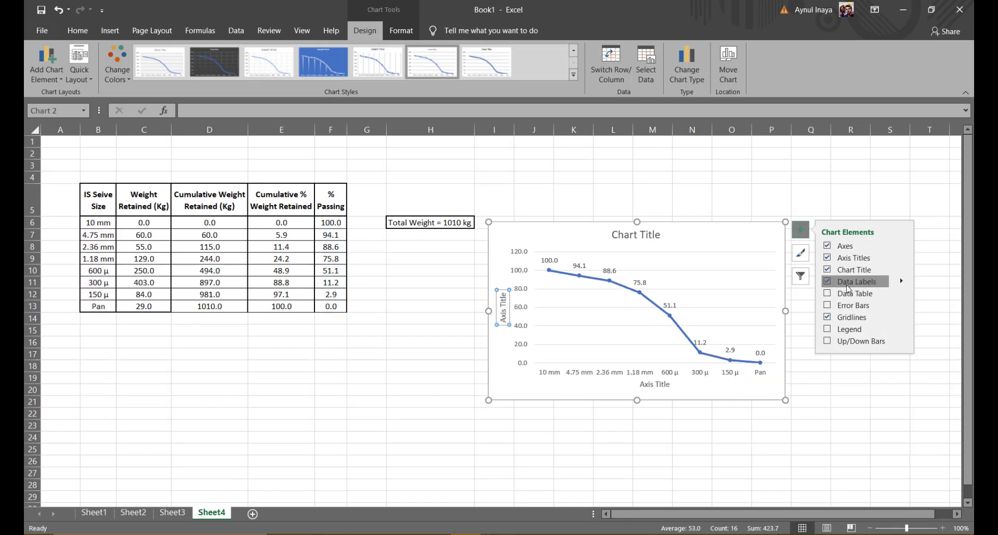
{"action": "left_click", "coordinate": [700, 167]}
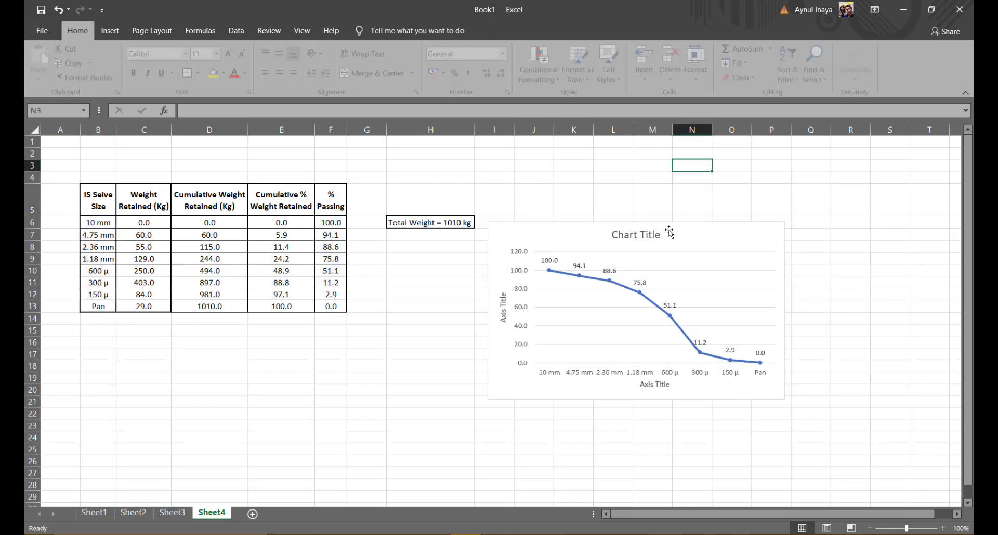
Replace the placeholder chart title with 'Gradation of Natural Fina Aggregates'.
{"action": "left_click", "coordinate": [635, 235]}
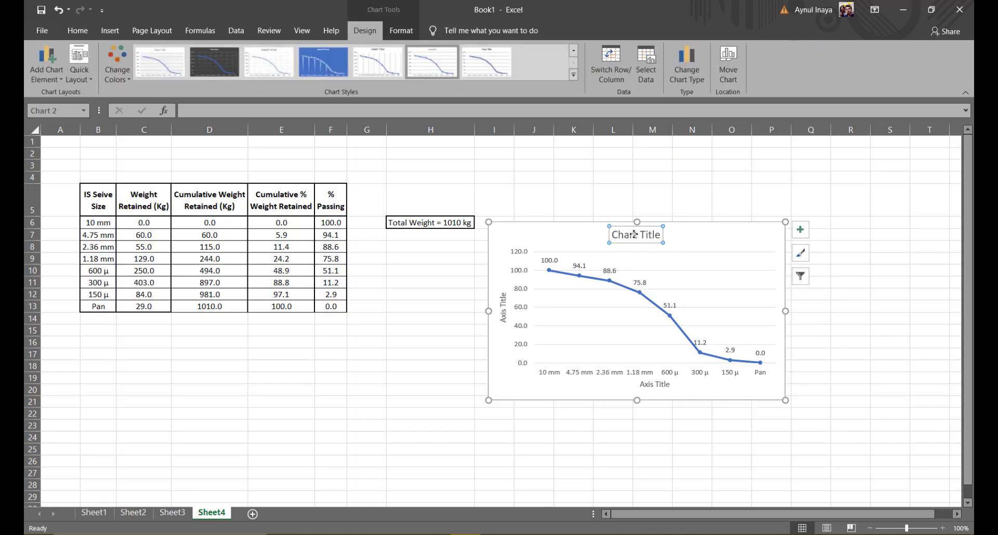
{"action": "left_click", "coordinate": [635, 235]}
{"action": "triple_click", "coordinate": [635, 235]}
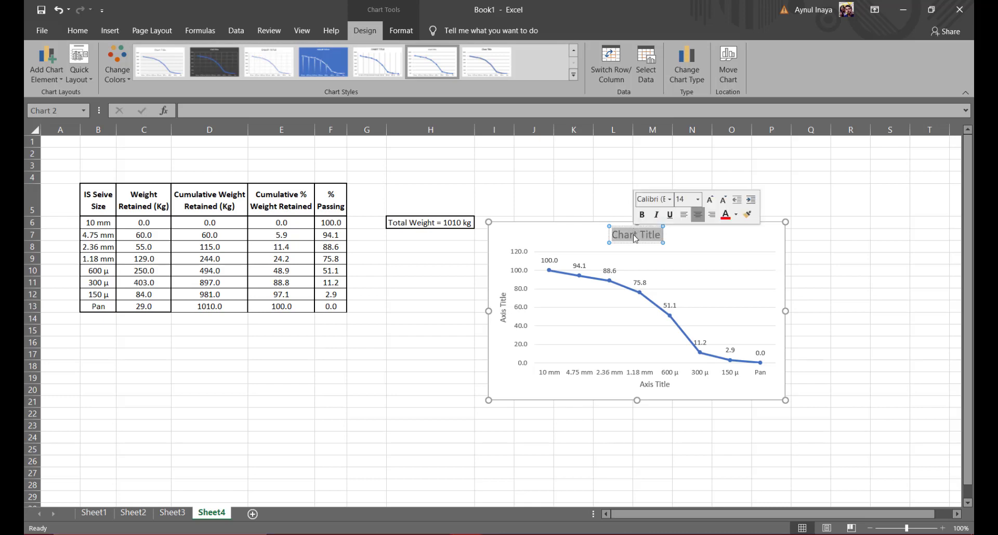
{"action": "type", "text": "Gradati"}
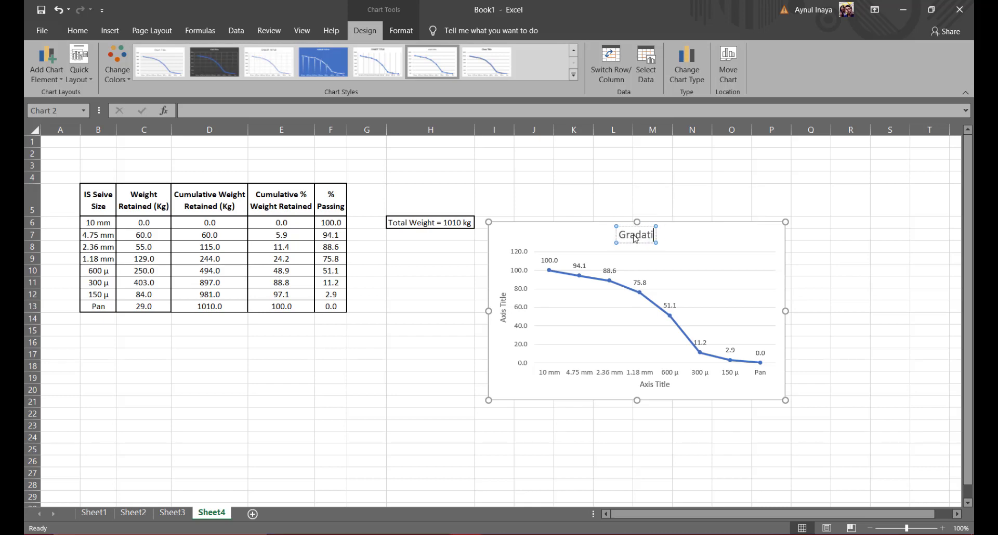
{"action": "type", "text": "on of Natural "}
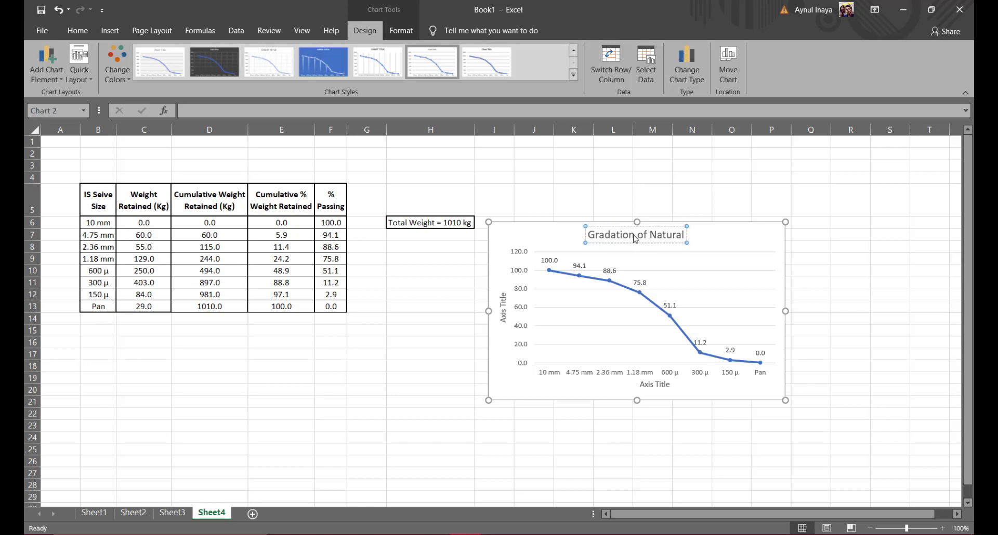
{"action": "type", "text": "Fina"}
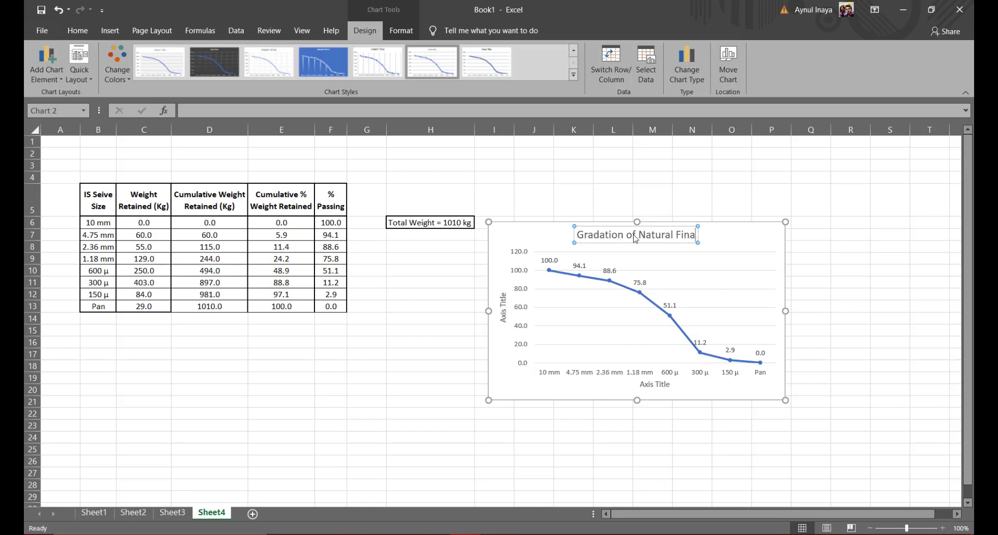
{"action": "type", "text": " Aggre"}
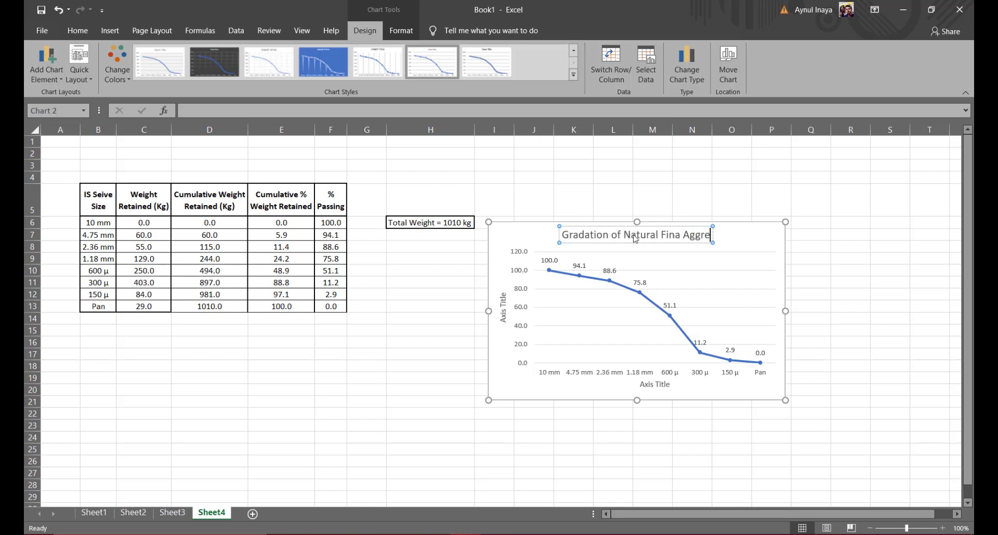
{"action": "type", "text": "gates"}
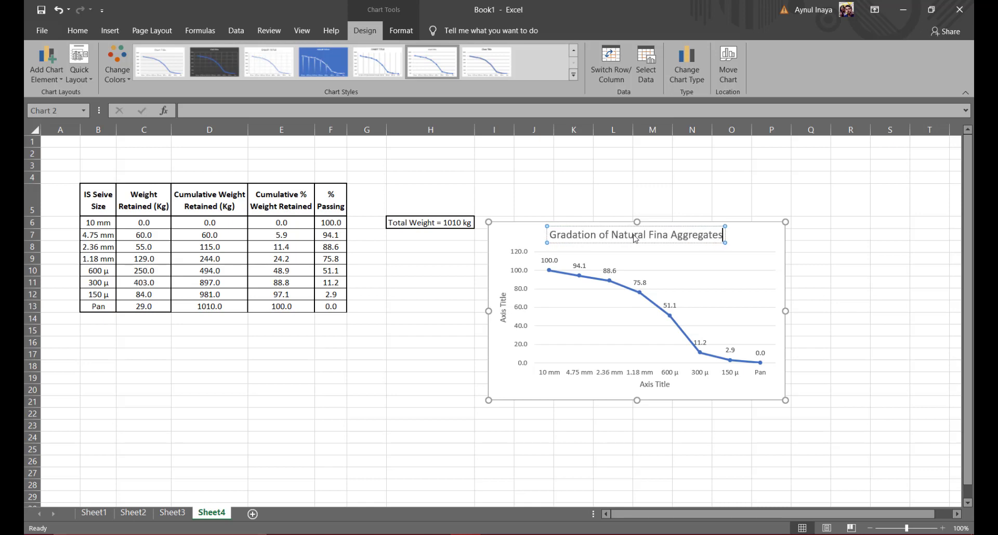
Set the vertical axis title to '% Passing'.
{"action": "left_click", "coordinate": [501, 307]}
{"action": "double_click", "coordinate": [502, 306]}
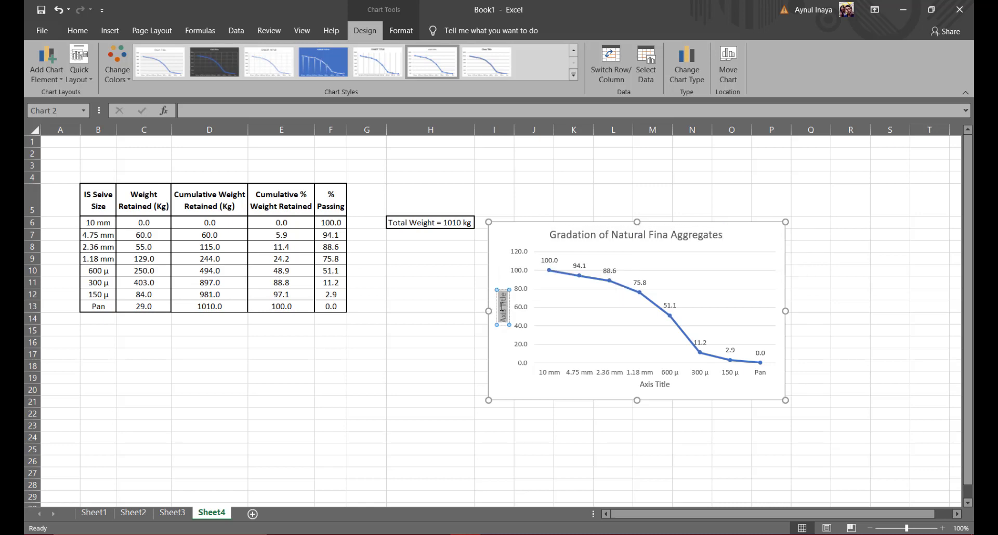
{"action": "key", "text": "BackSpace"}
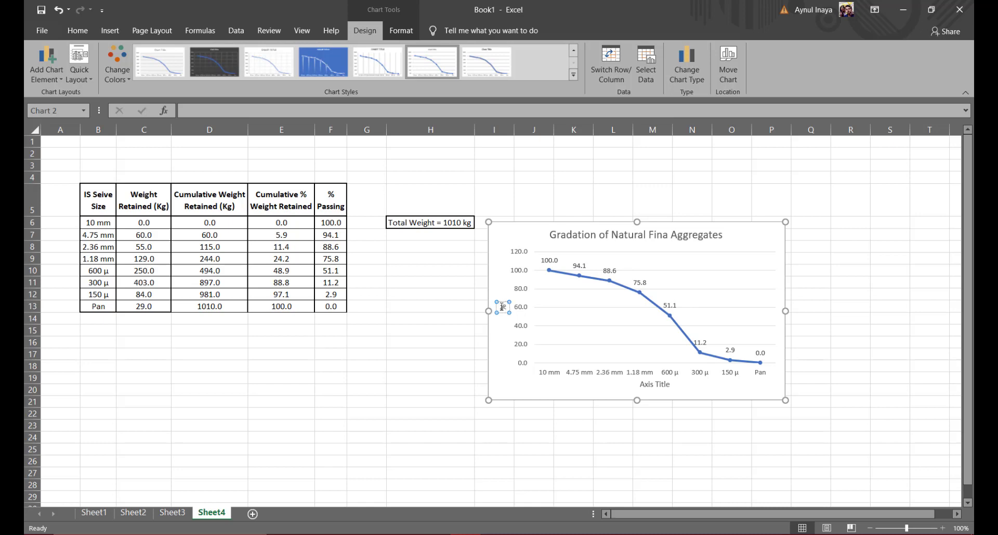
{"action": "type", "text": "% Passing"}
Set the horizontal axis title to 'IS Sieve Size'.
{"action": "left_click", "coordinate": [666, 386]}
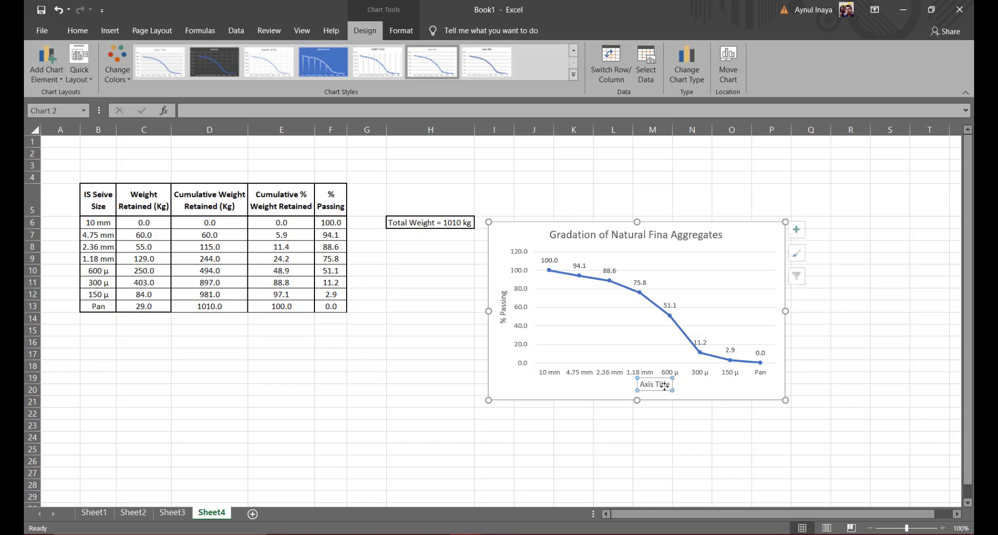
{"action": "triple_click", "coordinate": [666, 385]}
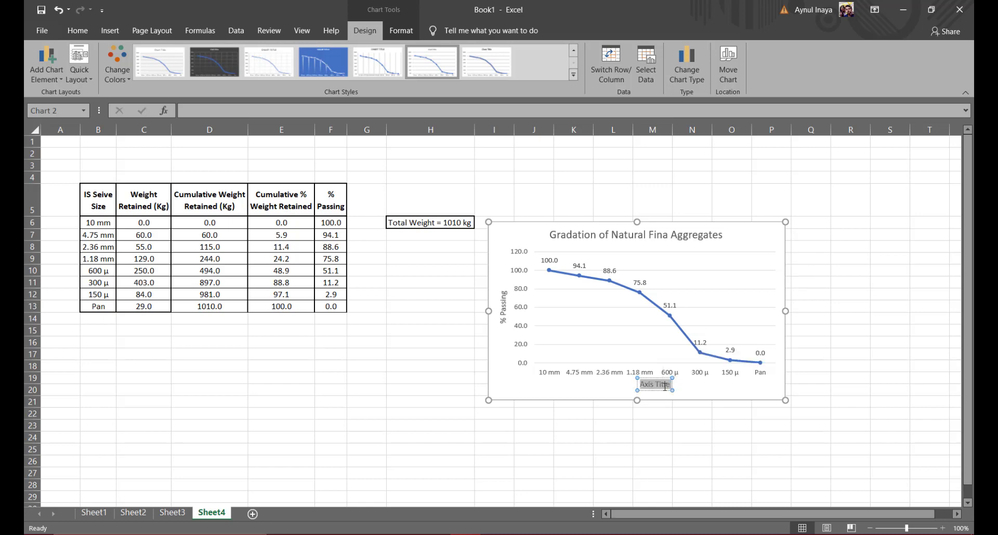
{"action": "type", "text": "IS"}
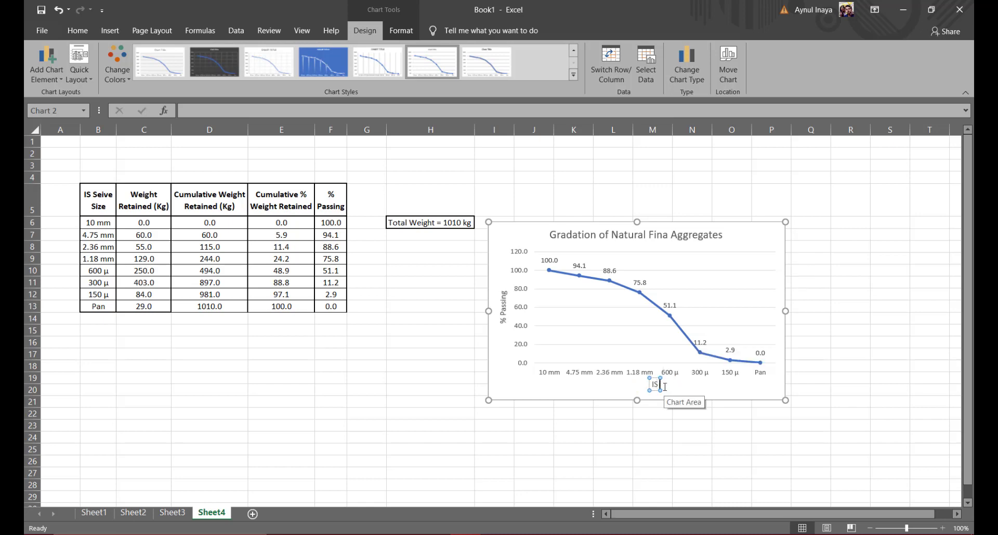
{"action": "type", "text": " Sieve Si"}
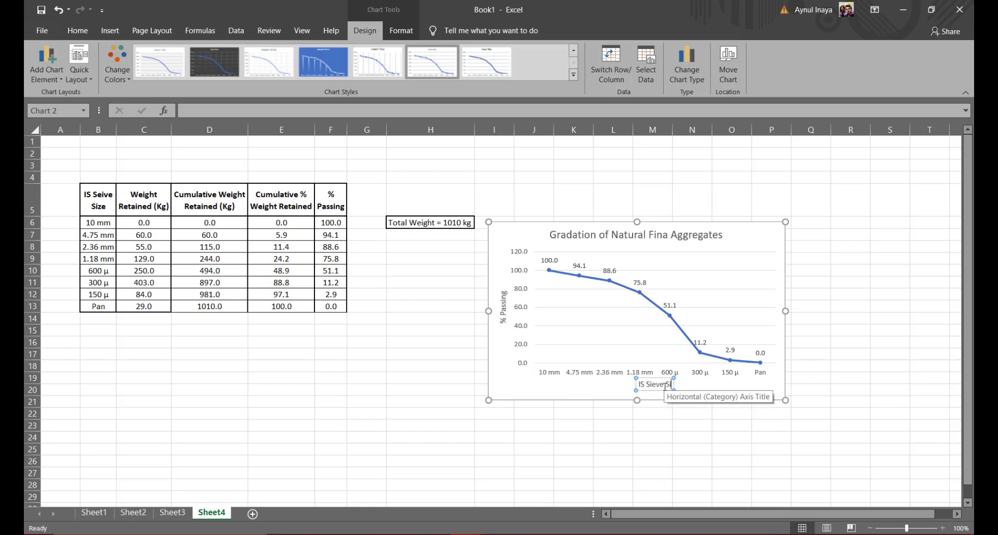
{"action": "type", "text": "ze"}
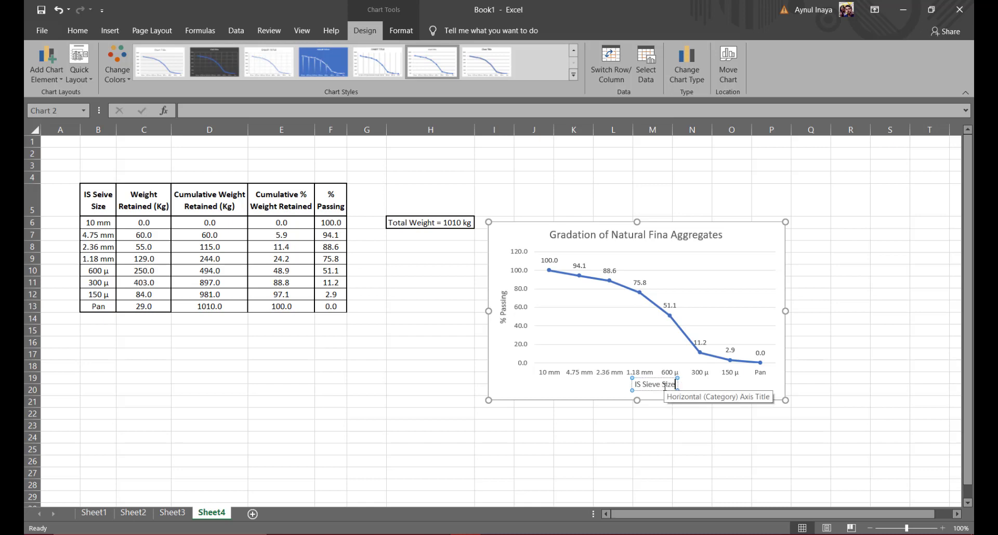
{"action": "left_click", "coordinate": [644, 421]}
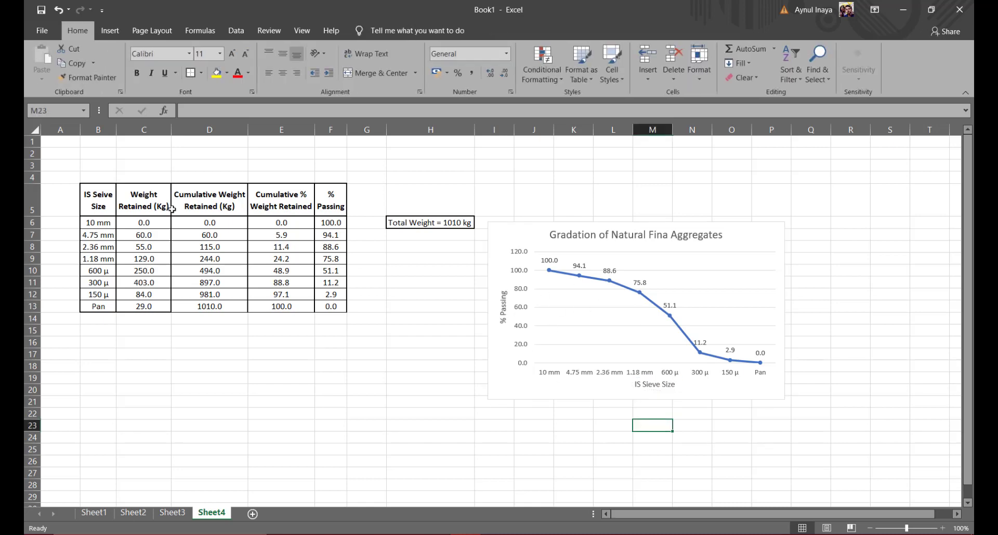